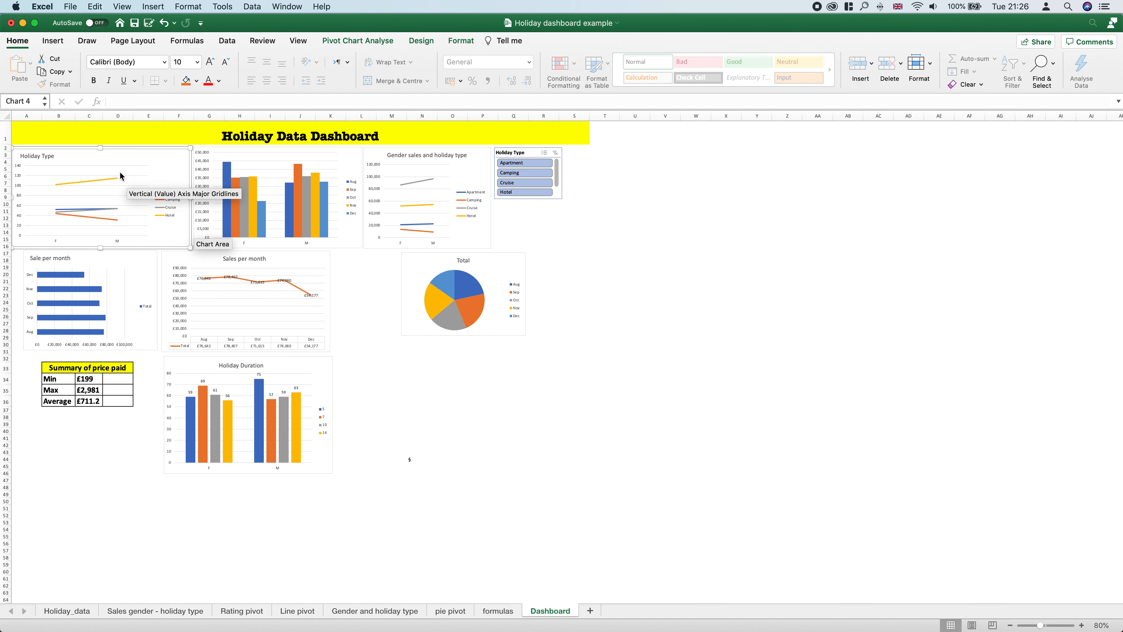
Step: Extend the merged, centred "Holiday Data Dashboard" title across the full visible width of row 1 and enlarge its font to fill the banner
{"action": "left_click_drag", "start_coordinate": [31, 125], "coordinate": [1107, 143]}
{"action": "left_click", "coordinate": [401, 83]}
{"action": "left_click", "coordinate": [397, 83]}
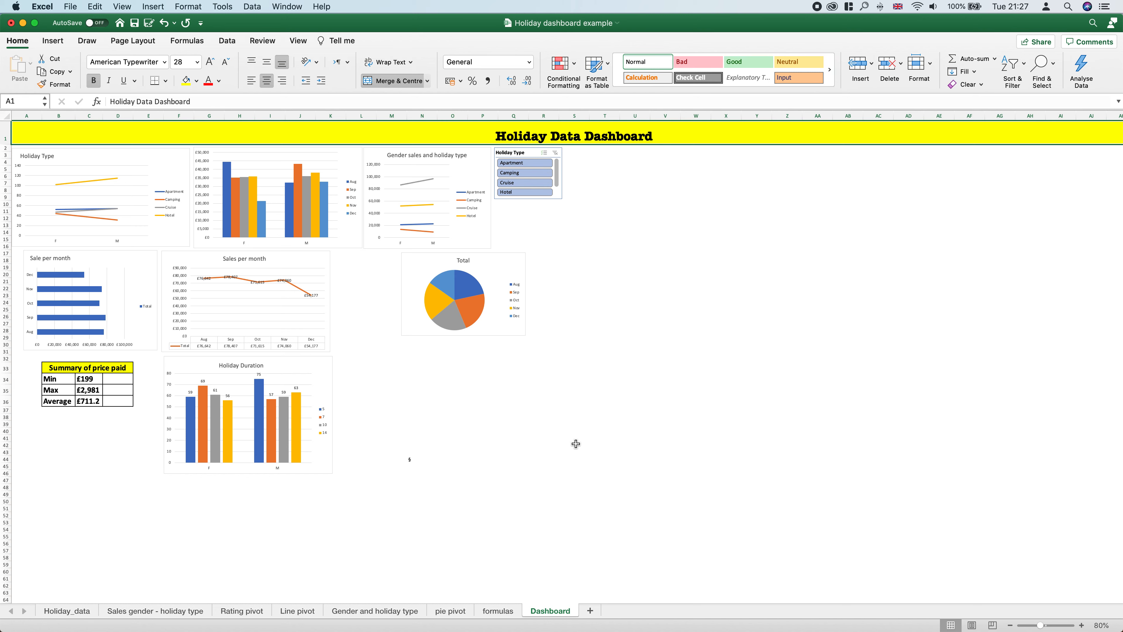
{"action": "left_click", "coordinate": [209, 65]}
{"action": "left_click", "coordinate": [207, 64]}
{"action": "left_click", "coordinate": [208, 63]}
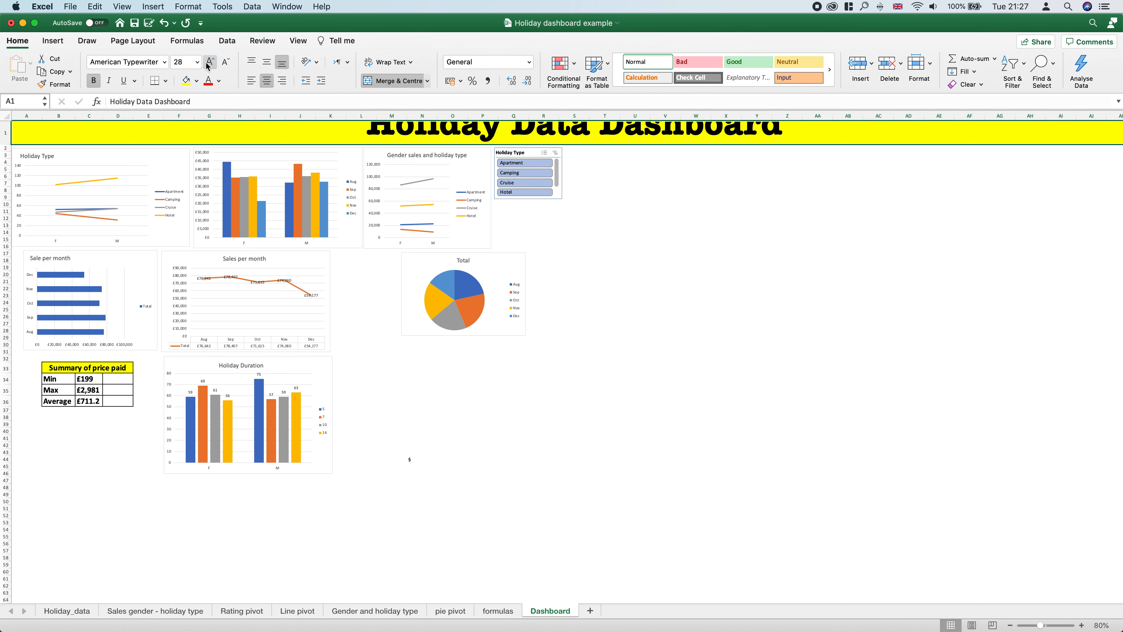
{"action": "left_click", "coordinate": [226, 63]}
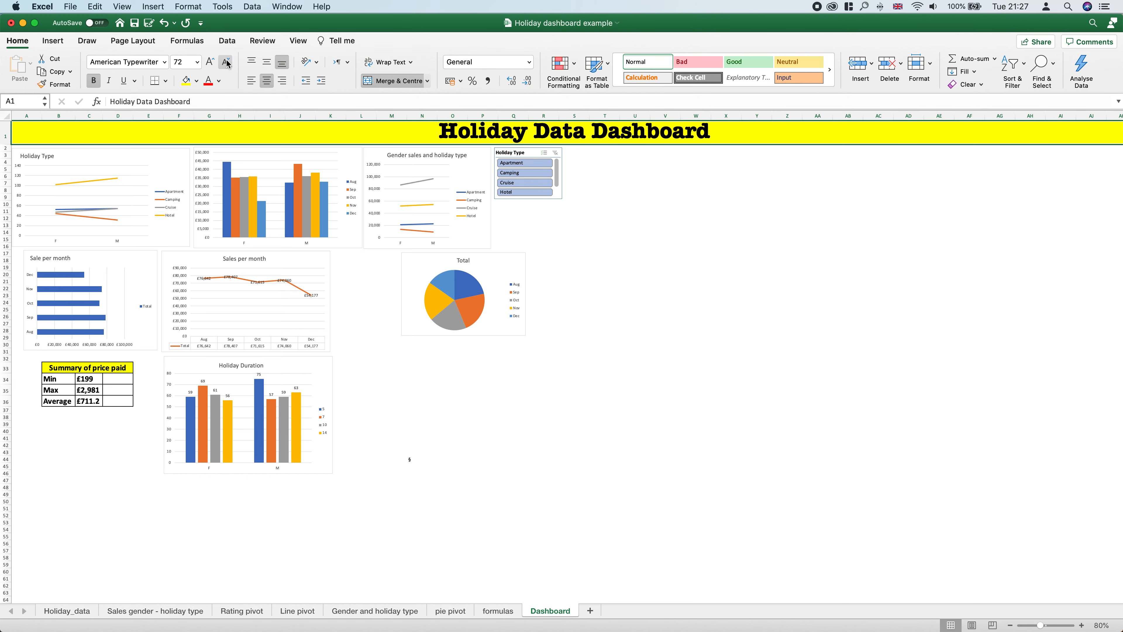
{"action": "left_click", "coordinate": [663, 344]}
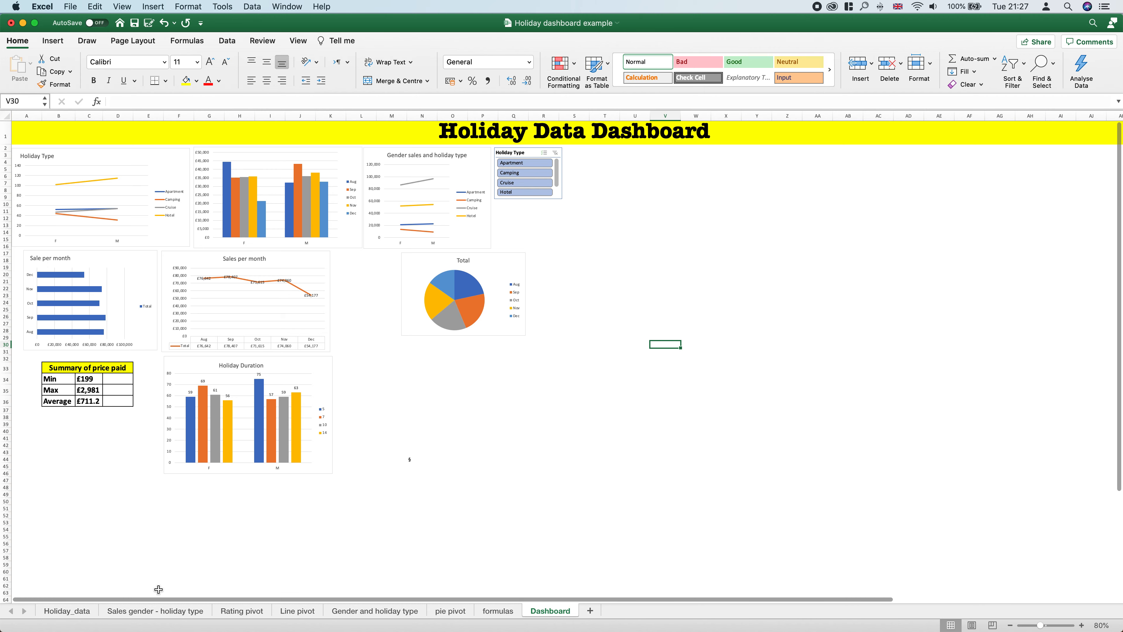
Step: Review the Holiday_data source table and the pivot tables and charts on each sheet from Sales gender - holiday type through pie pivot
{"action": "left_click", "coordinate": [80, 612]}
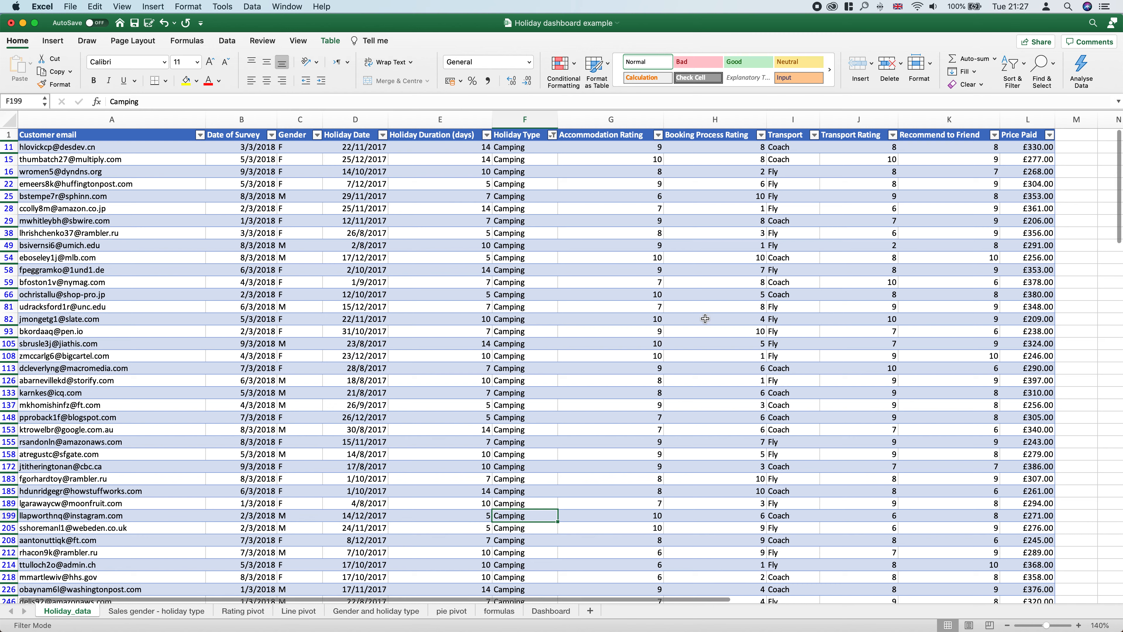
{"action": "left_click", "coordinate": [159, 611]}
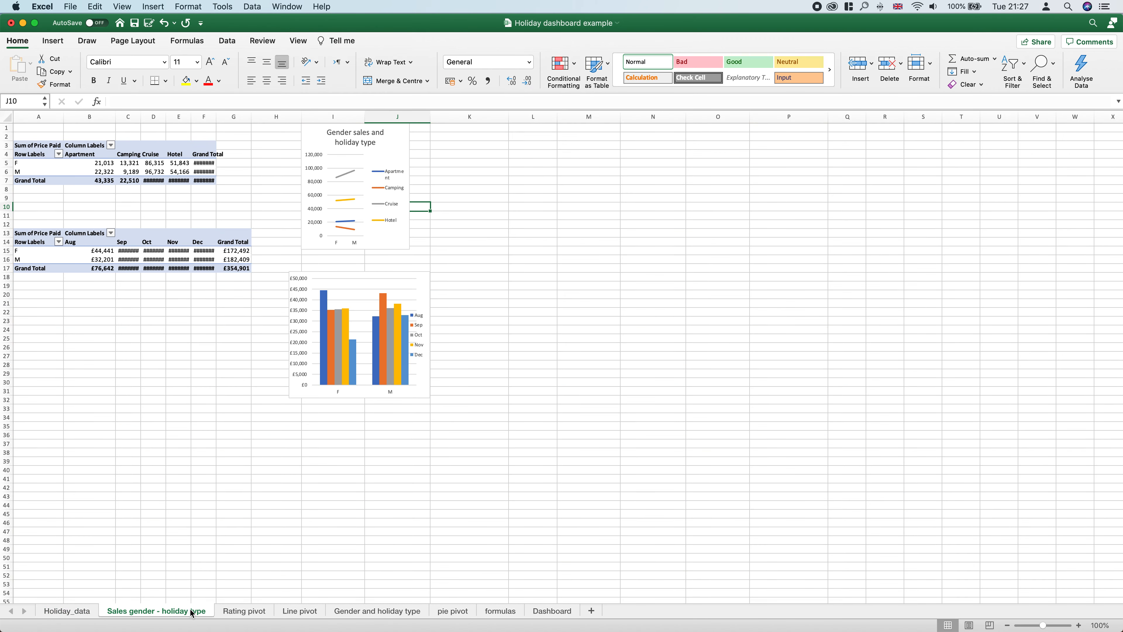
{"action": "left_click", "coordinate": [244, 611]}
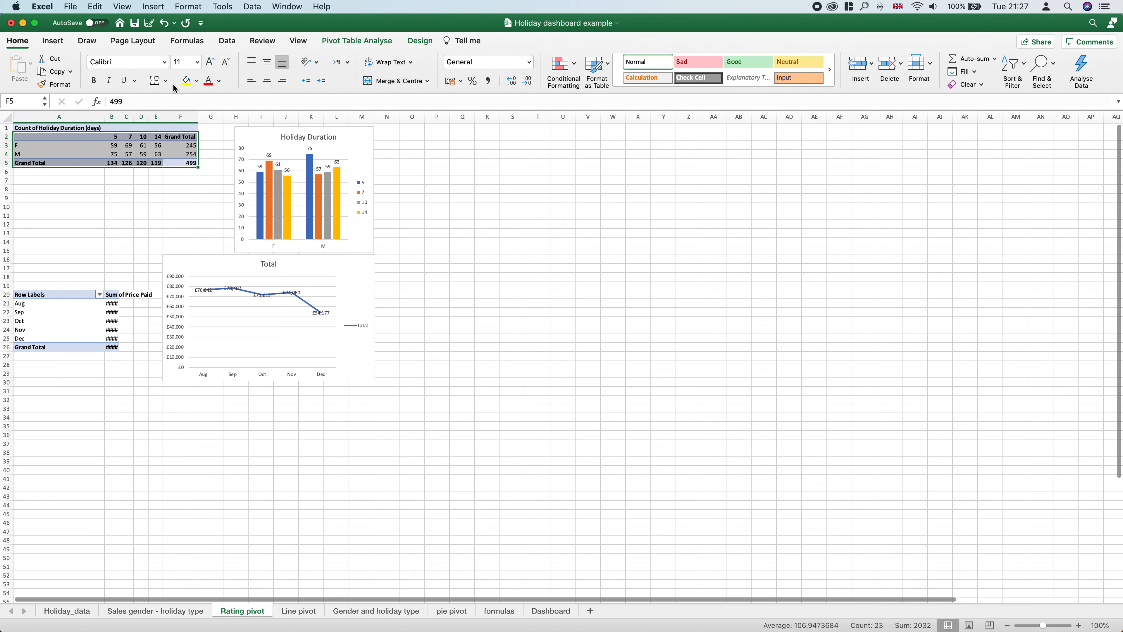
{"action": "left_click", "coordinate": [299, 612]}
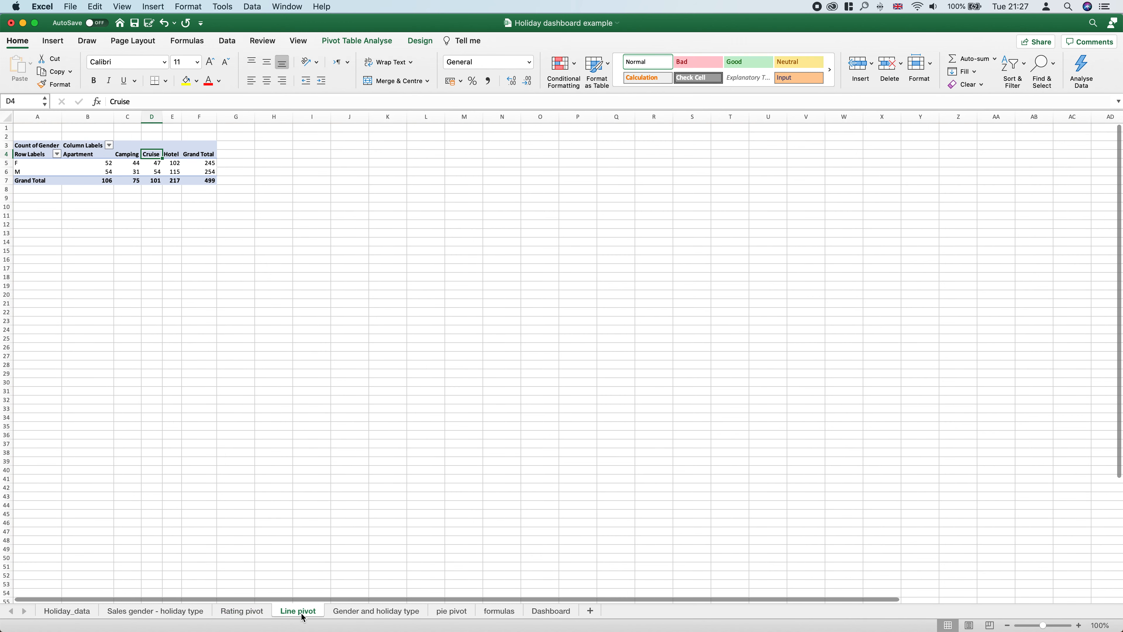
{"action": "left_click", "coordinate": [366, 617]}
{"action": "left_click", "coordinate": [442, 612]}
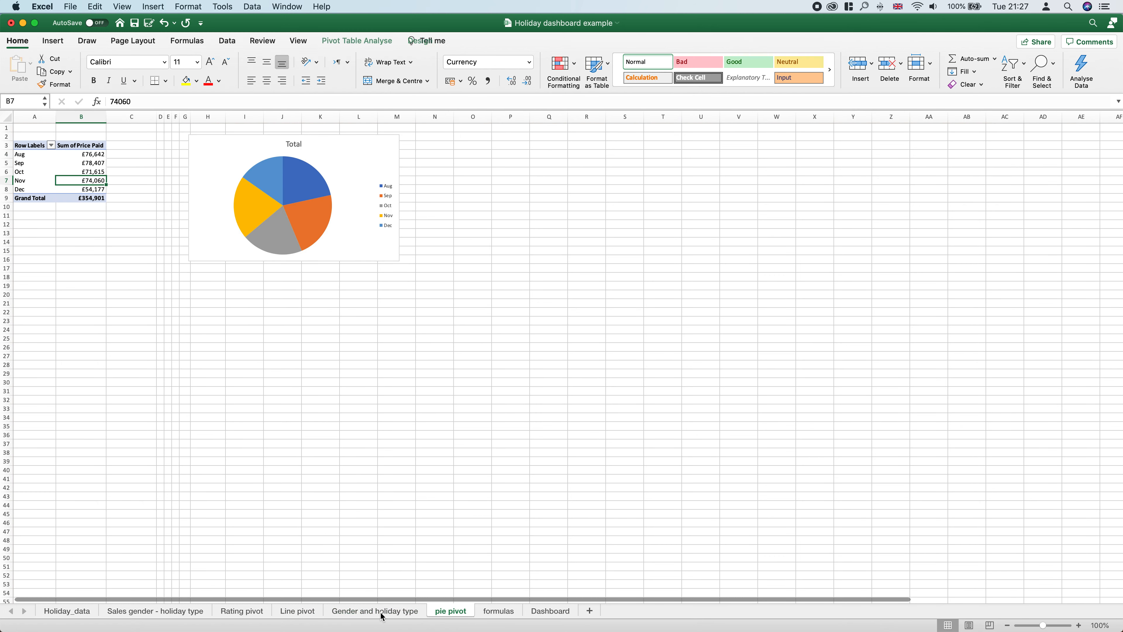
Step: Copy the "Gender sales and holiday type" line chart from the Sales gender - holiday type sheet and return to the Dashboard sheet
{"action": "left_click", "coordinate": [141, 616]}
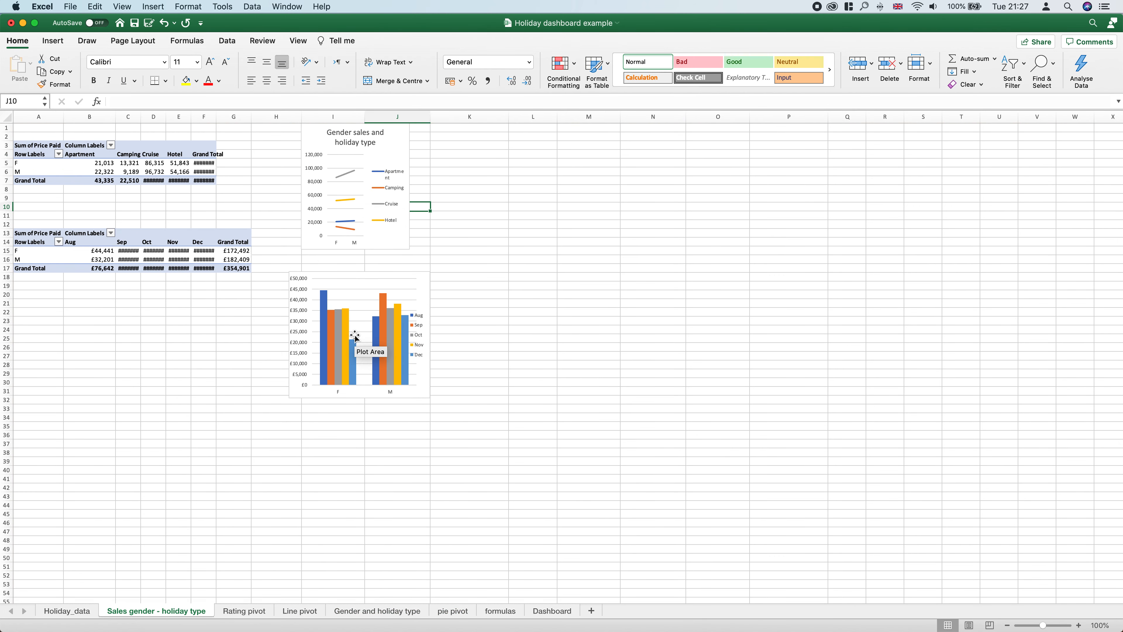
{"action": "mouse_move", "coordinate": [397, 370]}
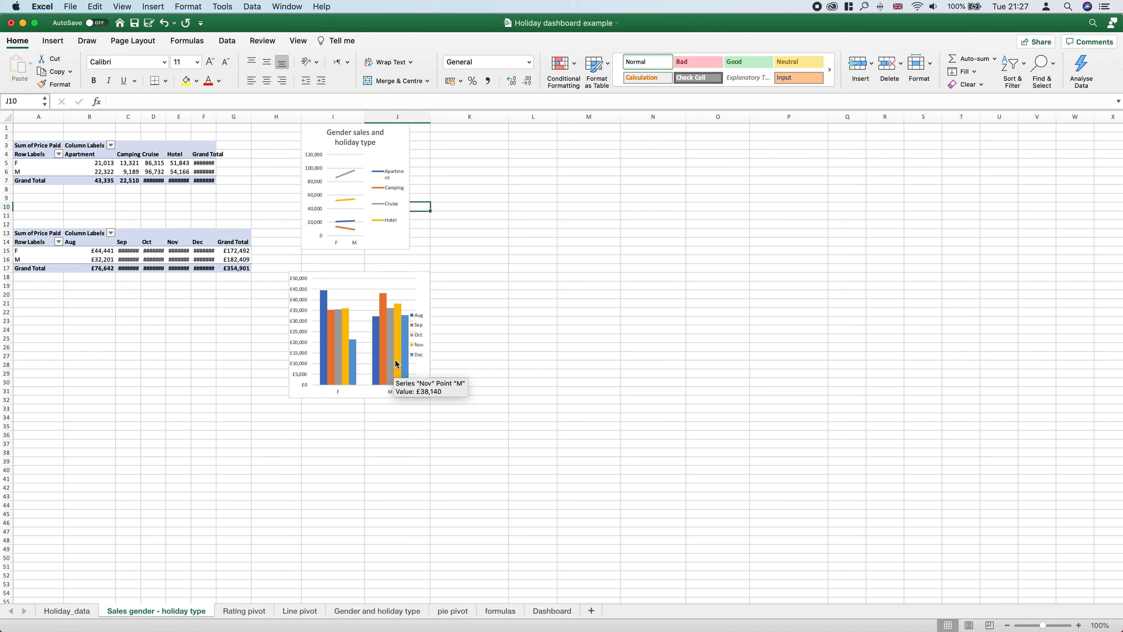
{"action": "right_click", "coordinate": [319, 141]}
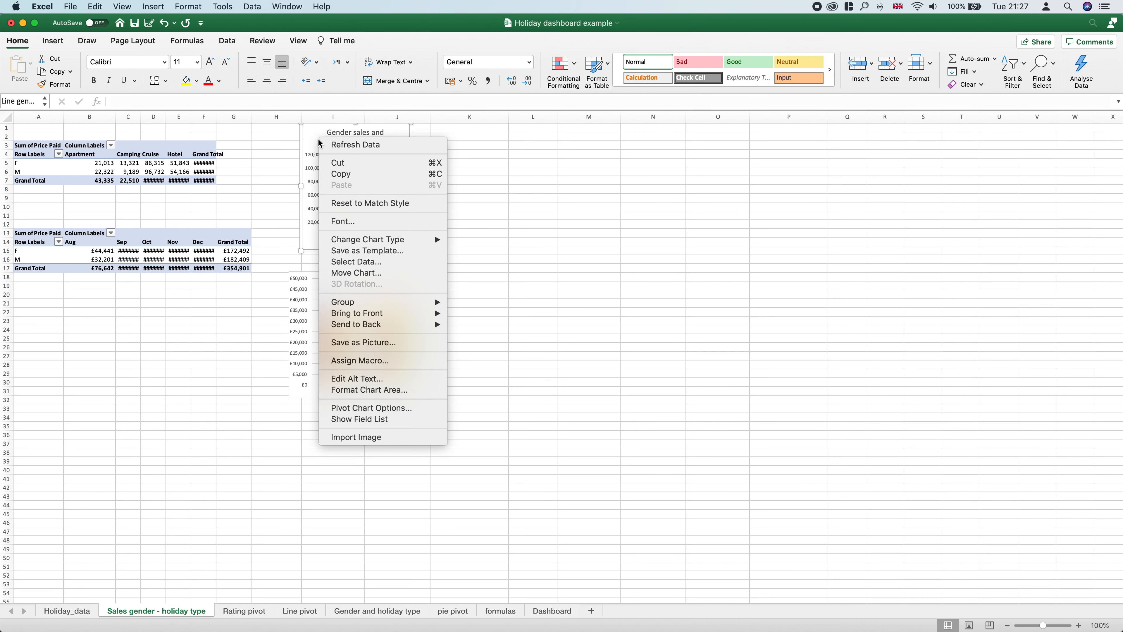
{"action": "left_click", "coordinate": [341, 173]}
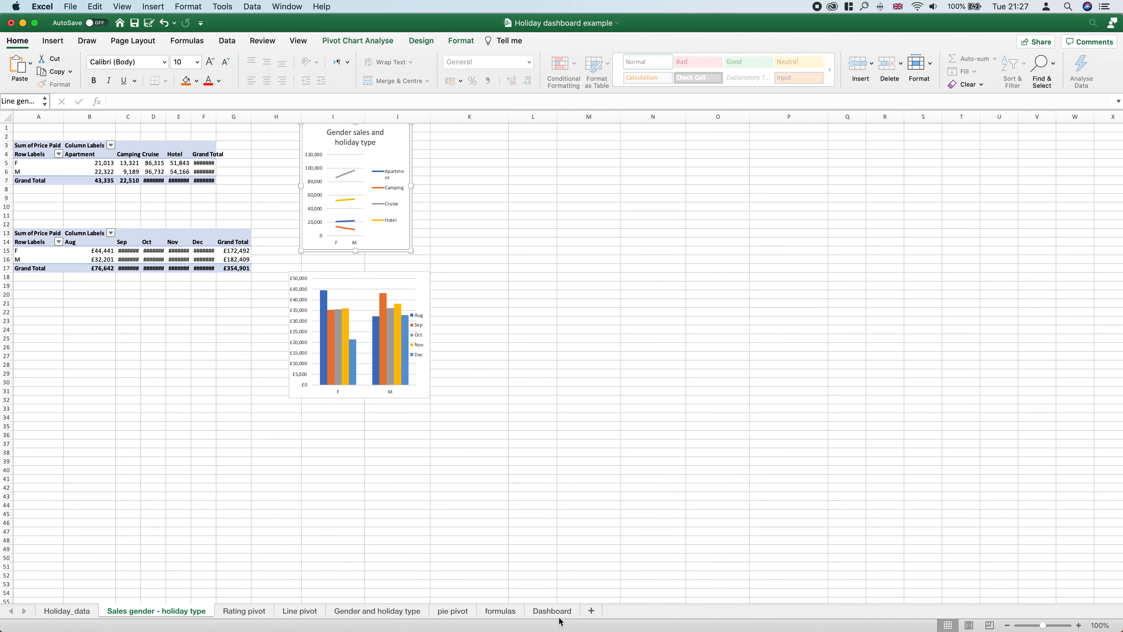
{"action": "left_click", "coordinate": [558, 612]}
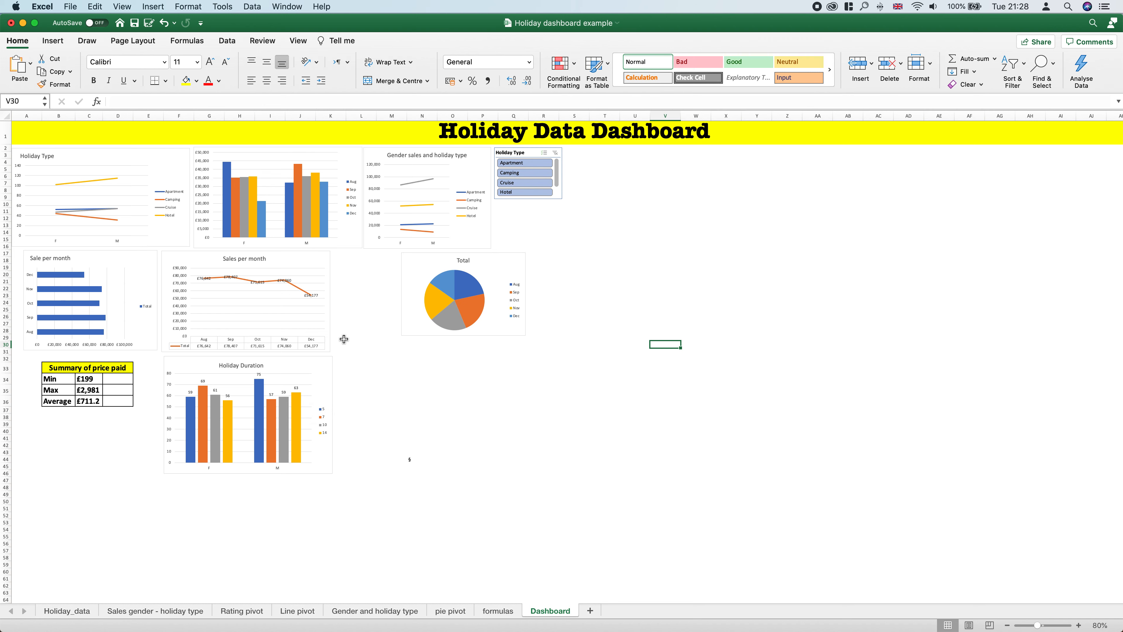
Step: Insert a Months slicer for the monthly sales by gender column chart and fit it, about 1.85" high, between Sales per month and the pie chart
{"action": "left_click", "coordinate": [353, 153]}
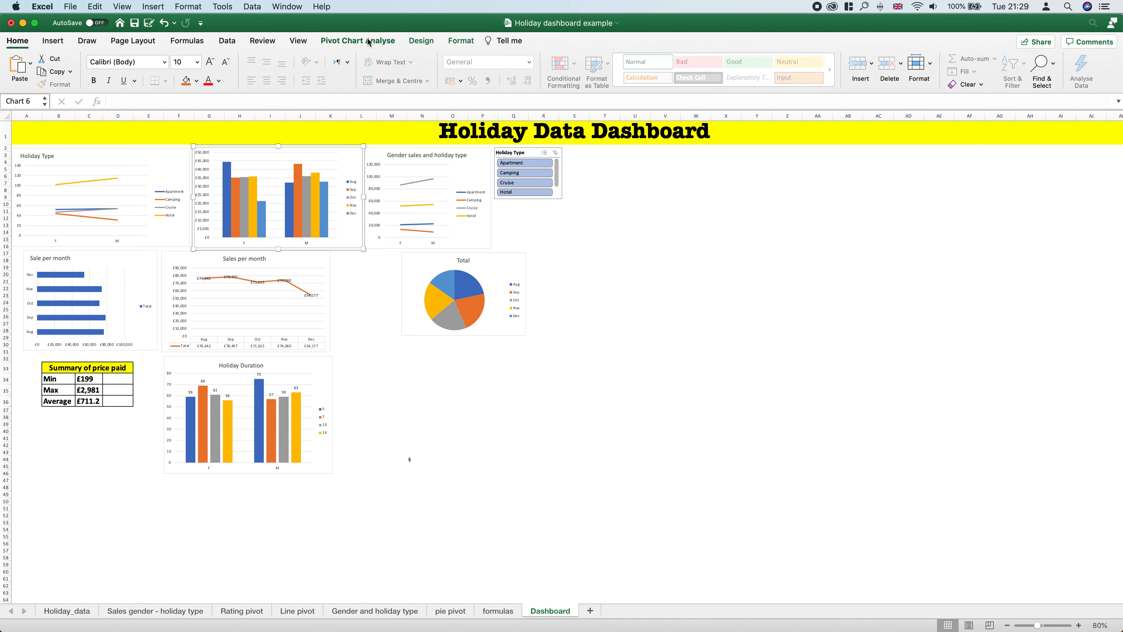
{"action": "left_click", "coordinate": [358, 40]}
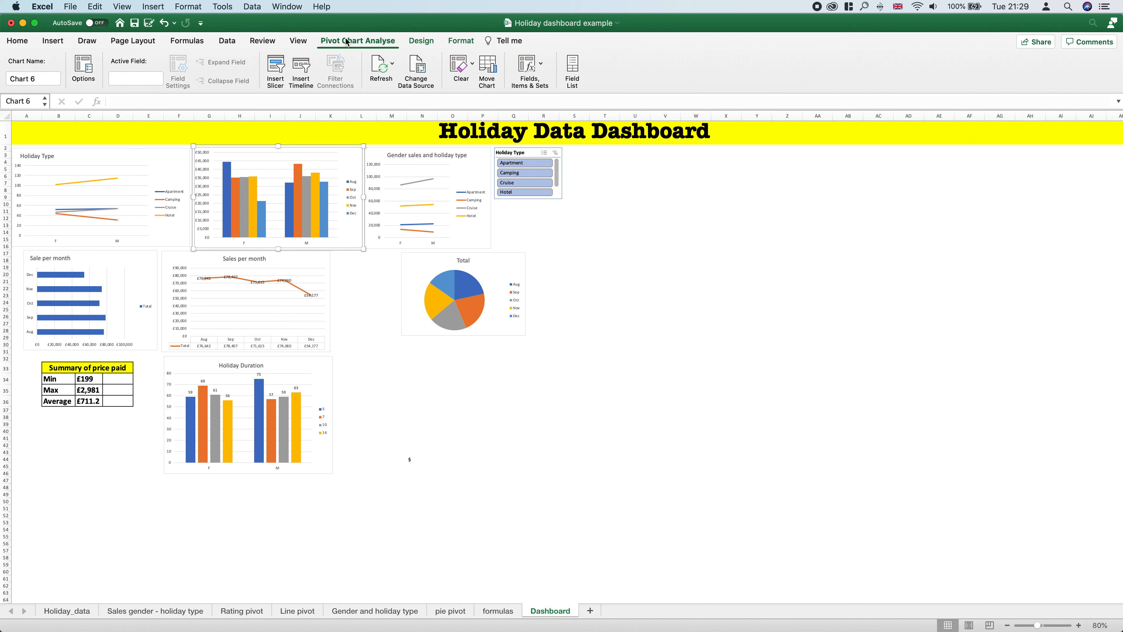
{"action": "left_click", "coordinate": [277, 67]}
{"action": "left_click_drag", "start_coordinate": [577, 151], "coordinate": [555, 133]}
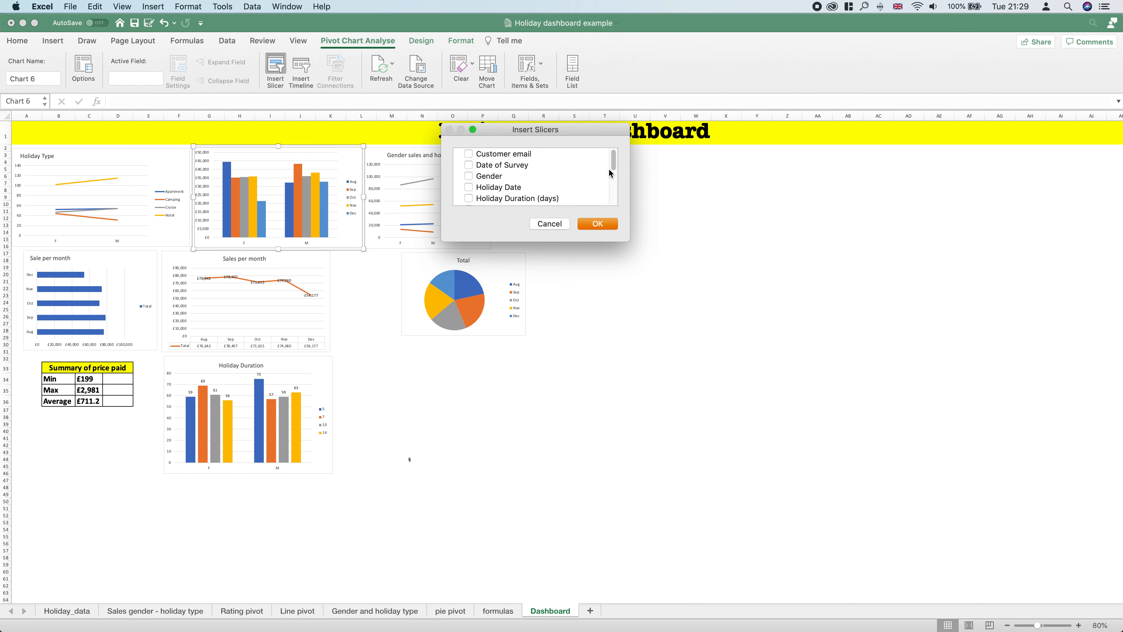
{"action": "left_click_drag", "start_coordinate": [612, 166], "coordinate": [610, 205]}
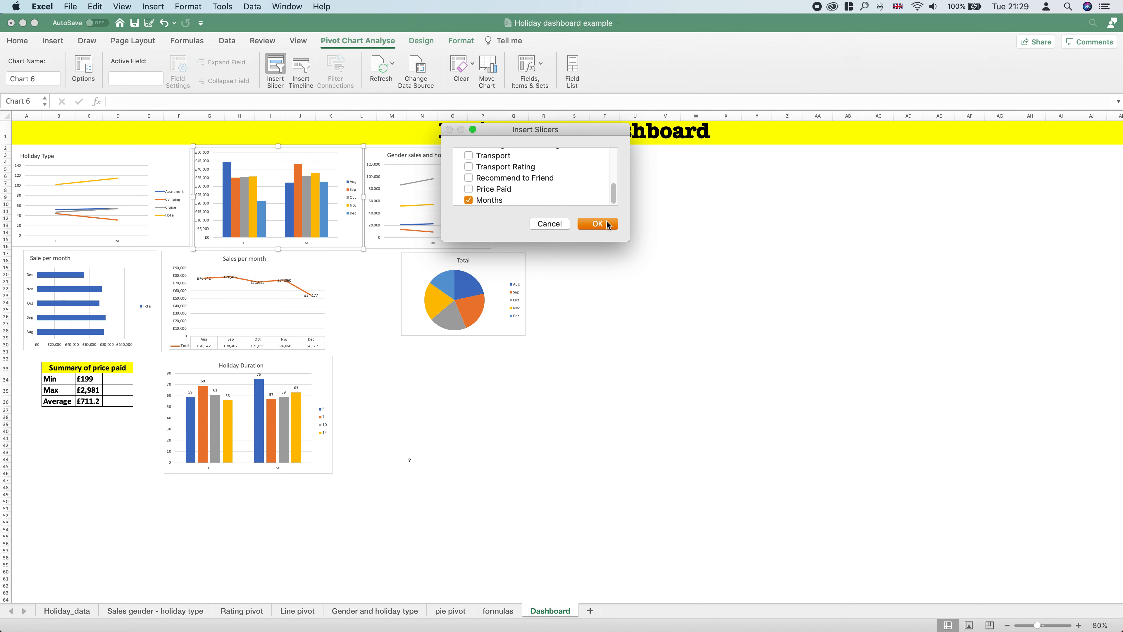
{"action": "left_click", "coordinate": [597, 223]}
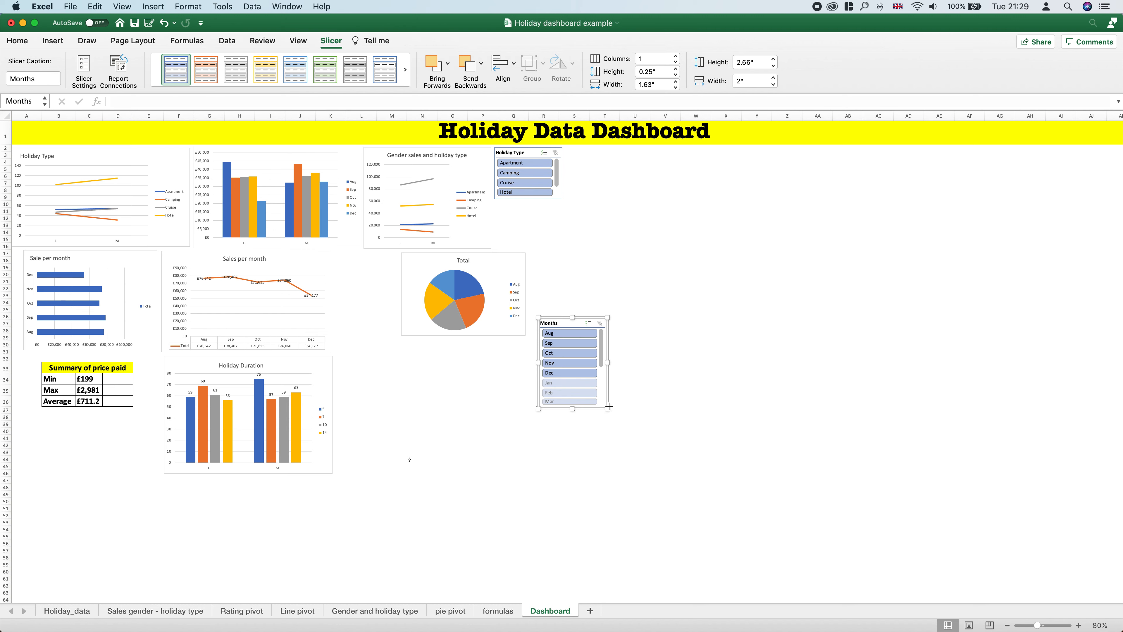
{"action": "left_click_drag", "start_coordinate": [609, 405], "coordinate": [607, 382]}
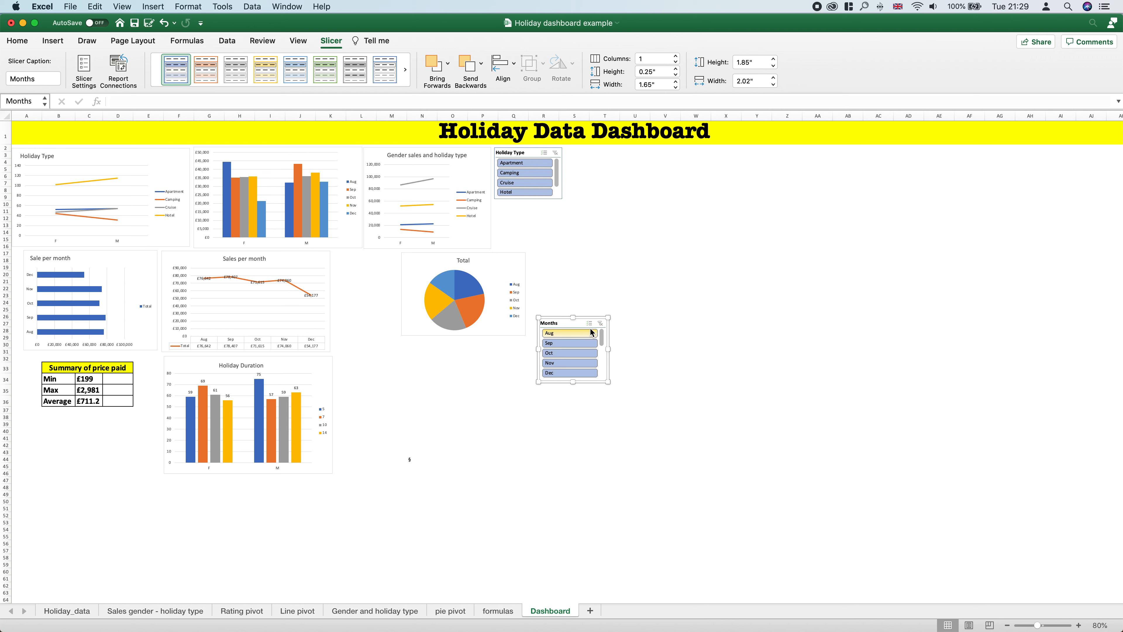
{"action": "left_click_drag", "start_coordinate": [584, 324], "coordinate": [376, 258]}
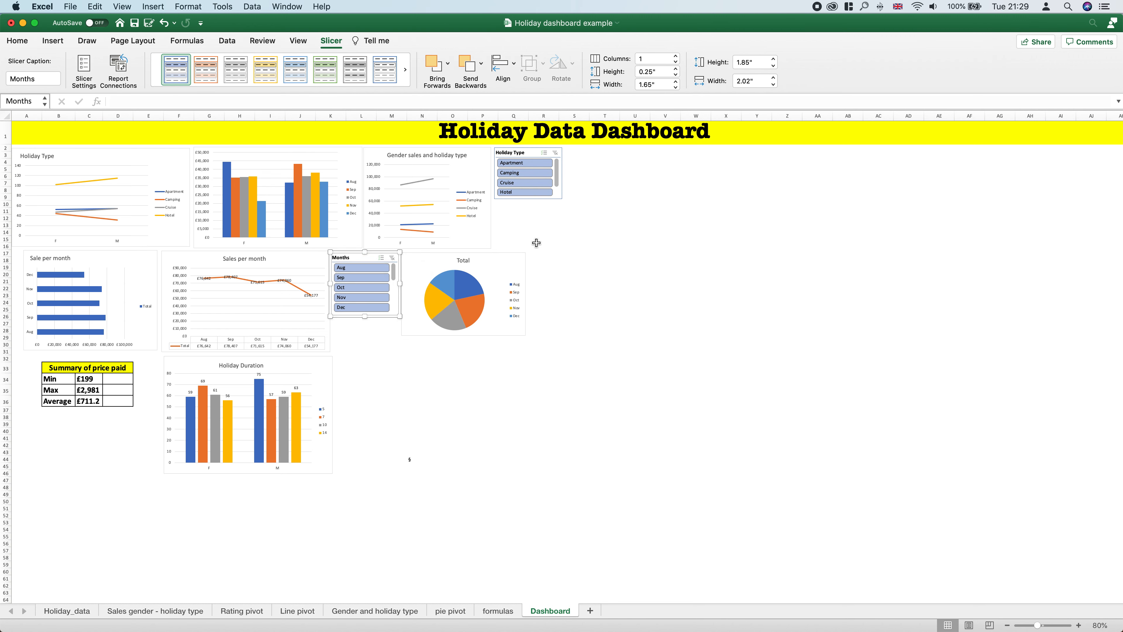
Step: Test the Months slicer by filtering the column chart to single months, ending with Dec, and clear the filter to restore all months
{"action": "left_click", "coordinate": [366, 269]}
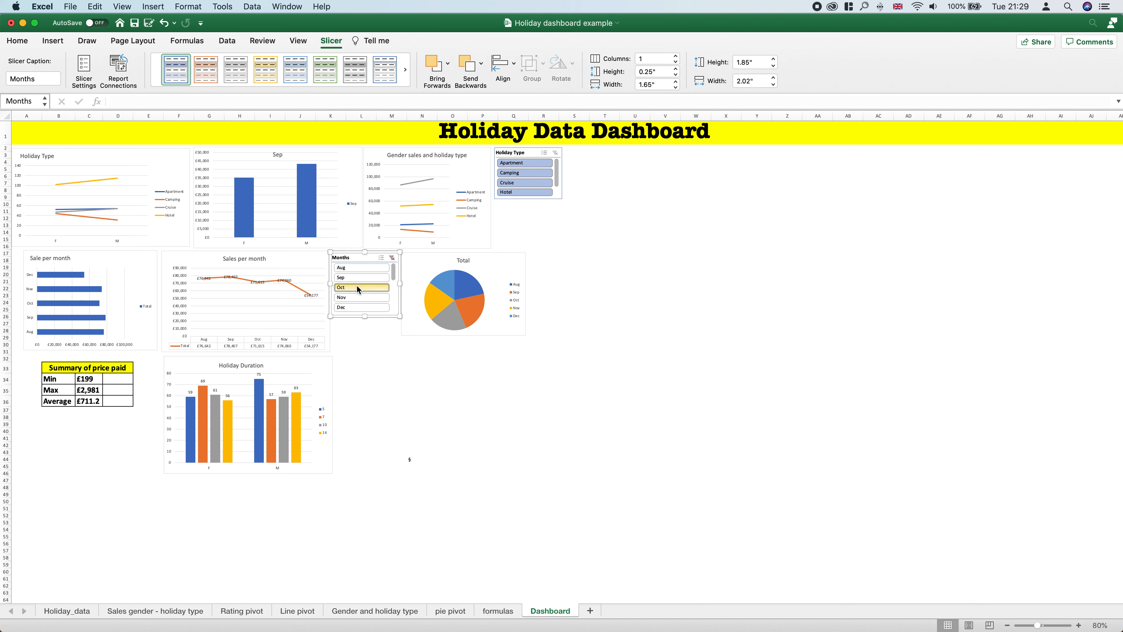
{"action": "left_click", "coordinate": [355, 299]}
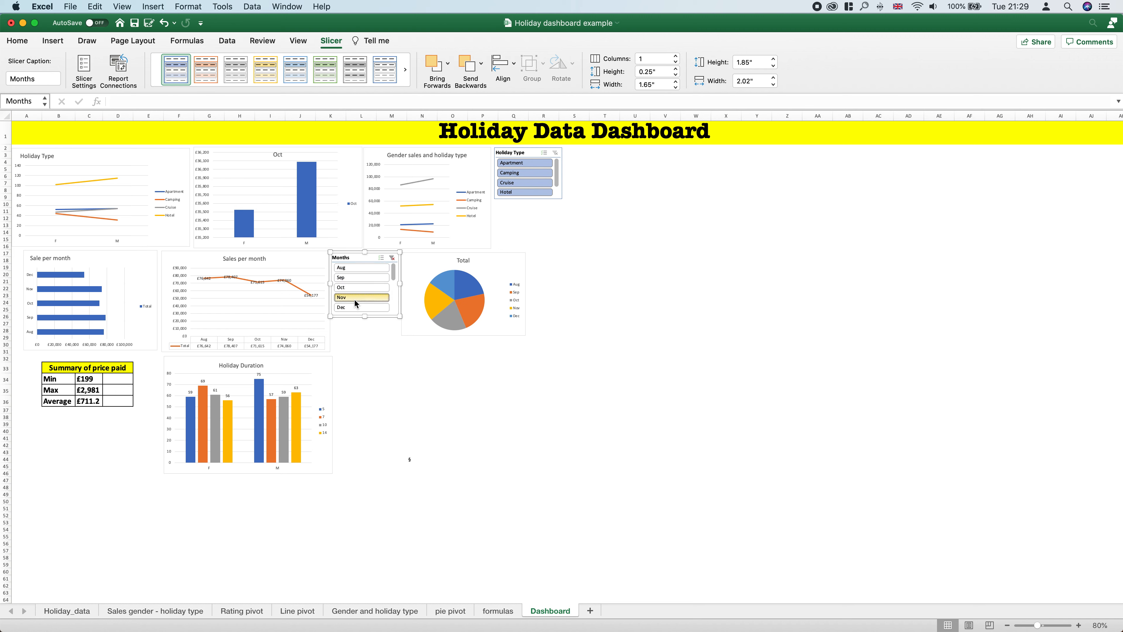
{"action": "left_click", "coordinate": [354, 305]}
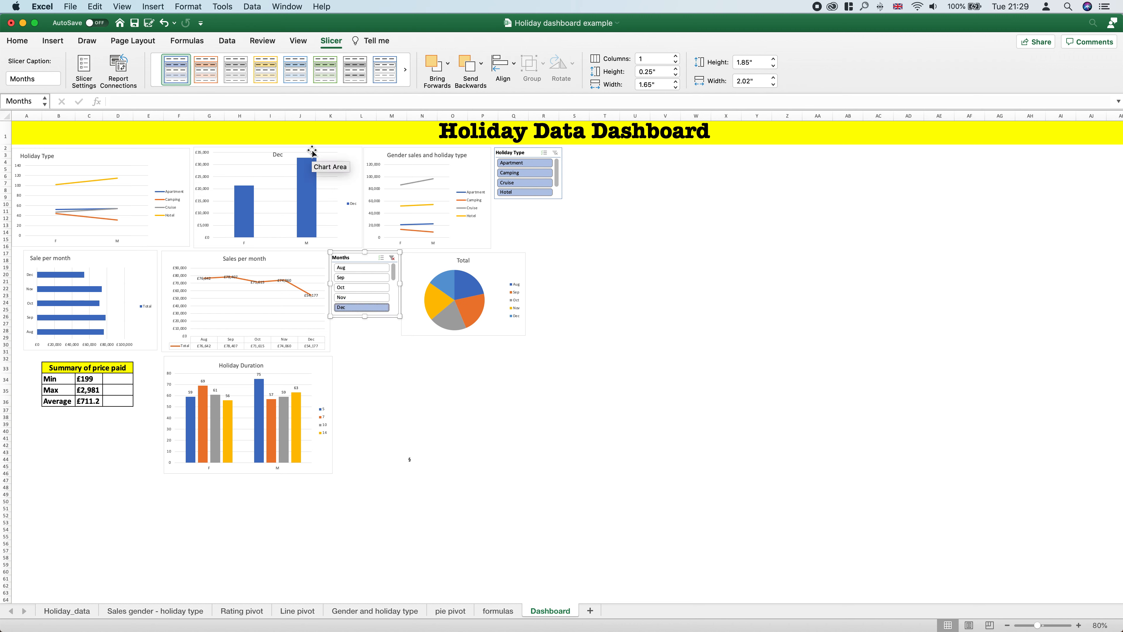
{"action": "mouse_move", "coordinate": [305, 183]}
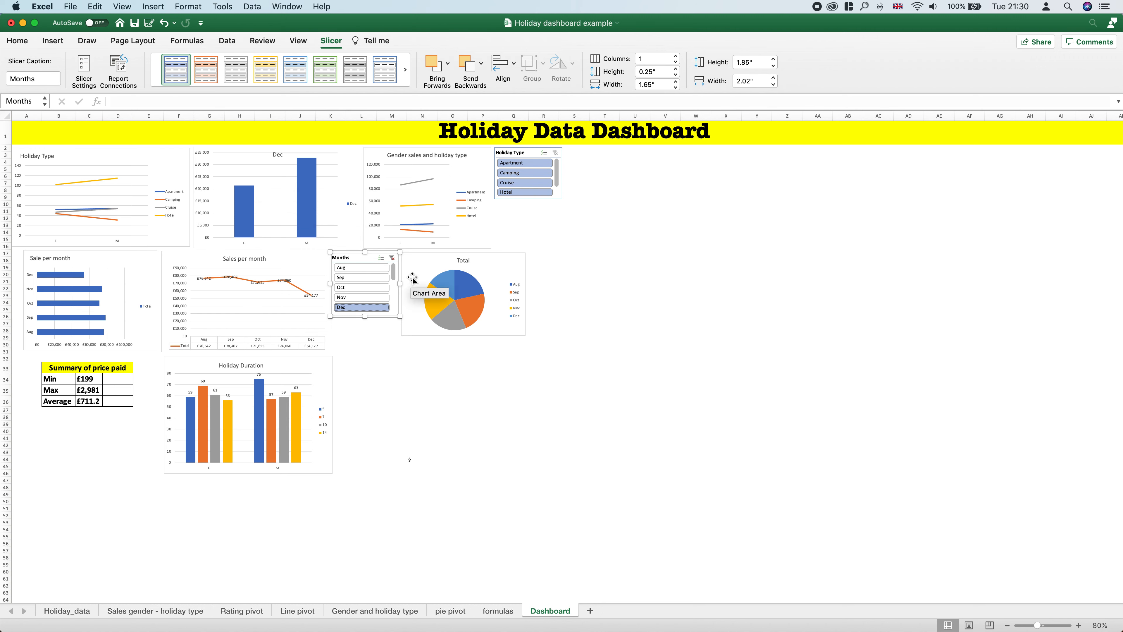
{"action": "left_click", "coordinate": [392, 259]}
{"action": "mouse_move", "coordinate": [276, 194]}
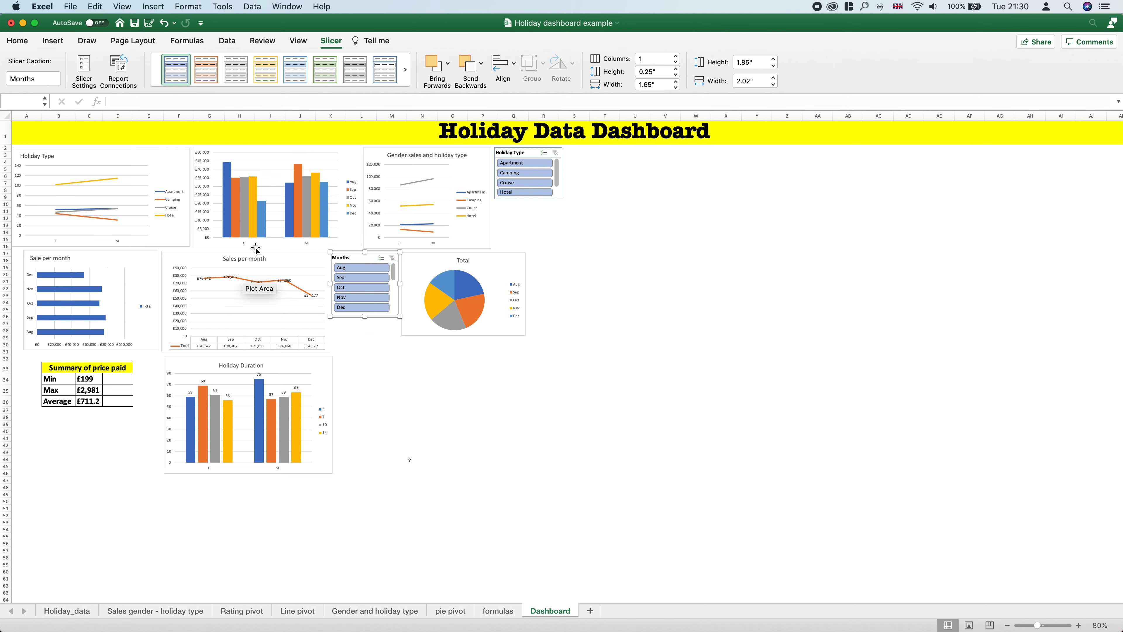
{"action": "mouse_move", "coordinate": [456, 301]}
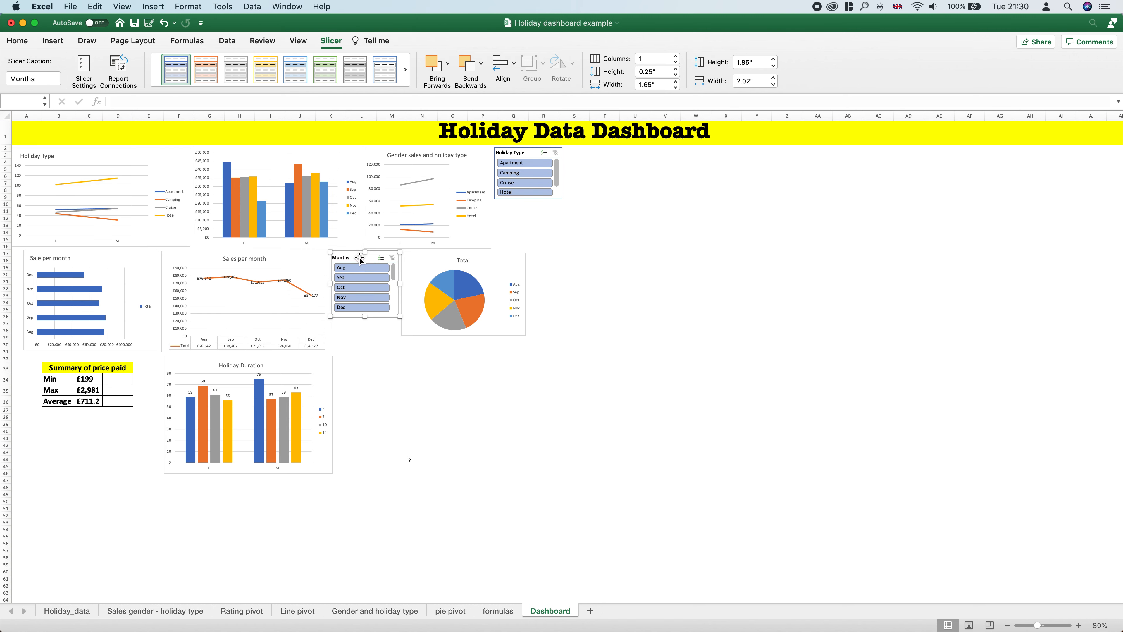
{"action": "left_click_drag", "start_coordinate": [359, 257], "coordinate": [359, 256]}
{"action": "left_click", "coordinate": [585, 240]}
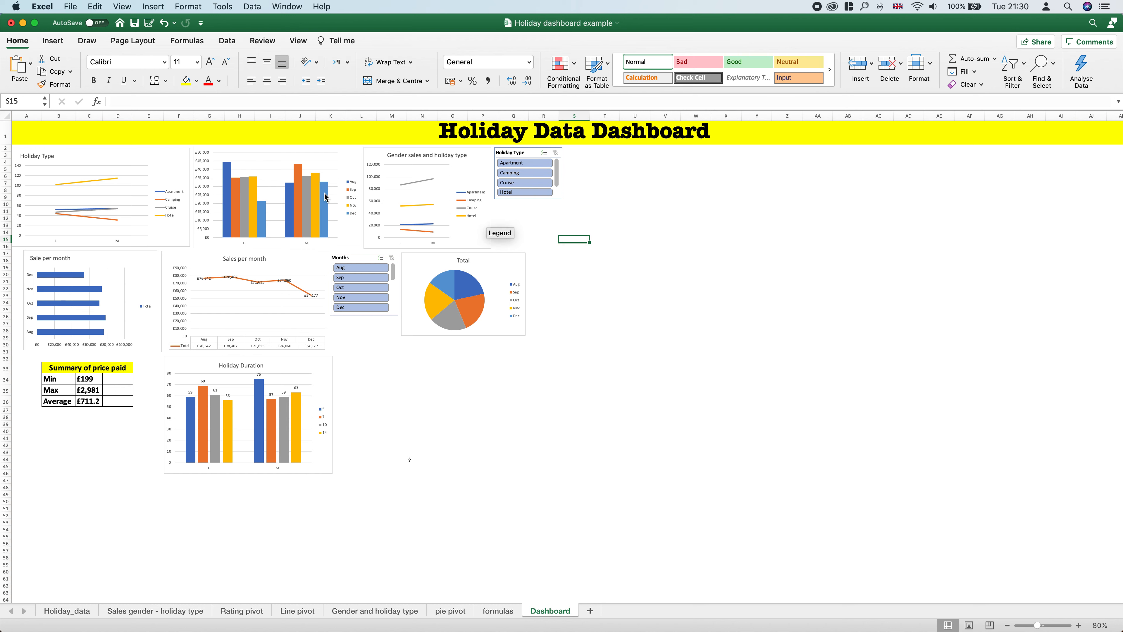
{"action": "mouse_move", "coordinate": [310, 211]}
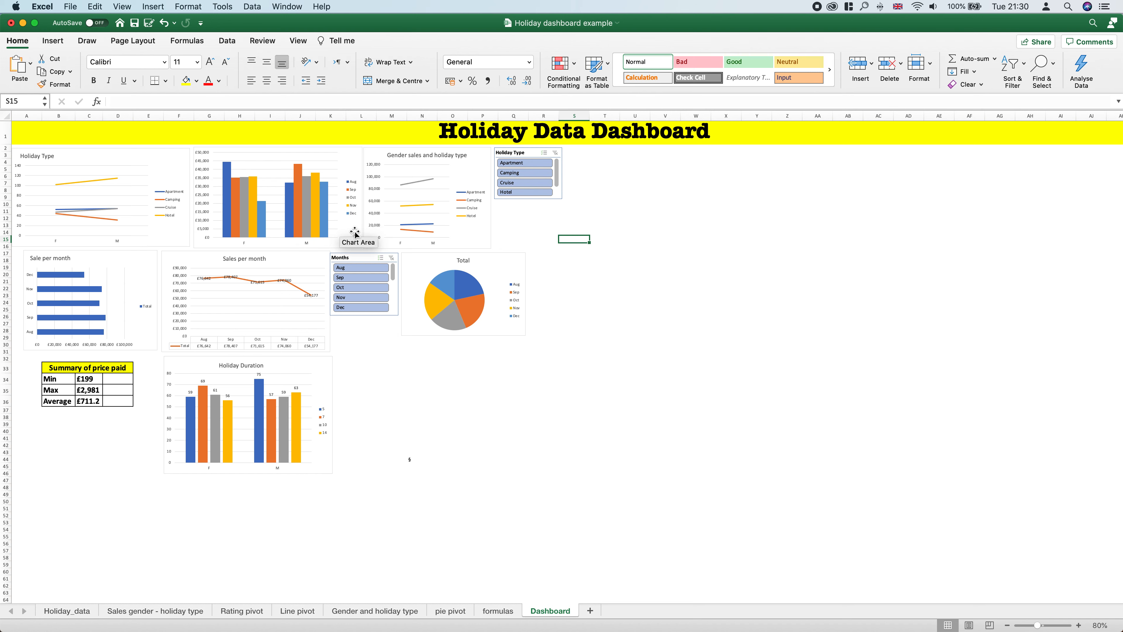